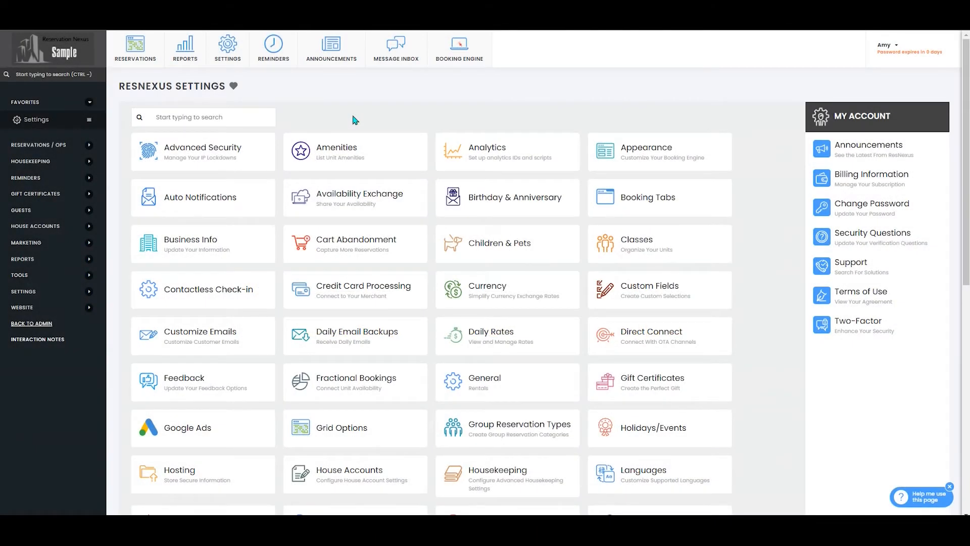
# Set Ocean View as the starting class for phone reservations and the booking engine, then save
pyautogui.click(701, 258)
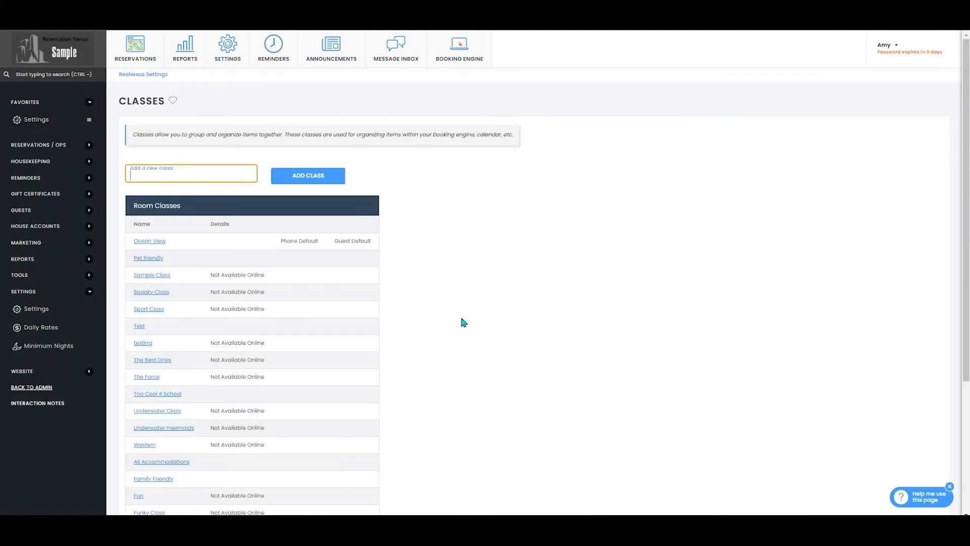
pyautogui.click(156, 247)
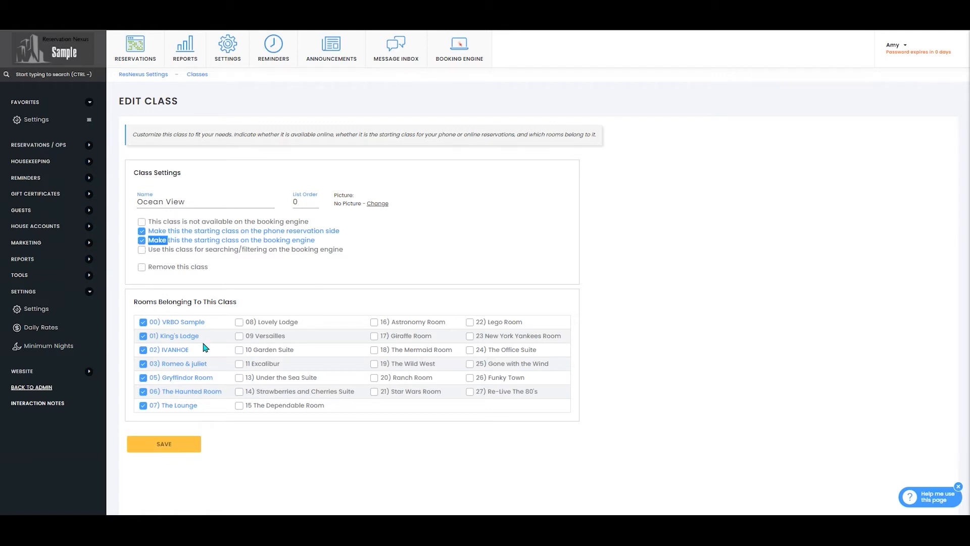
pyautogui.click(180, 449)
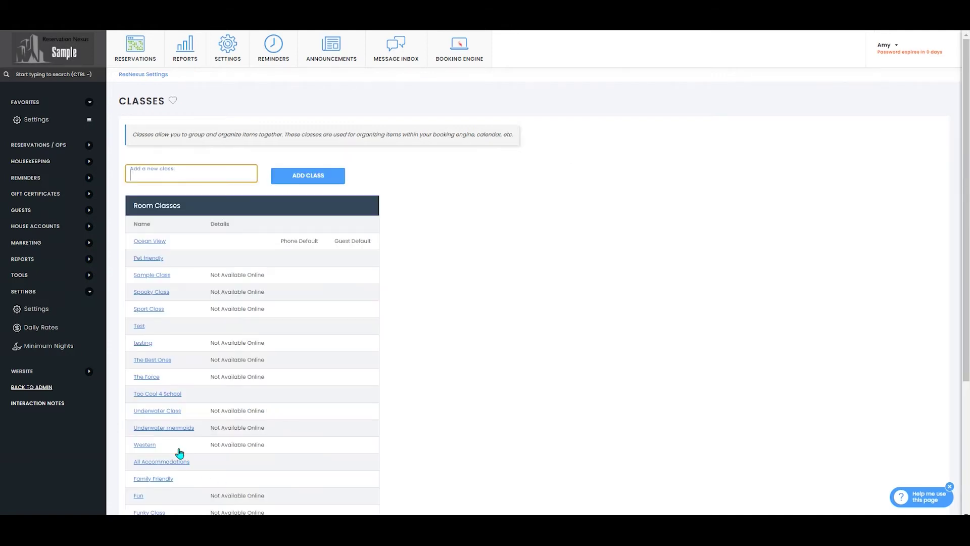
# View the Daily Grid filtered to Ocean View rooms, then switch the class filter to View All
pyautogui.click(133, 53)
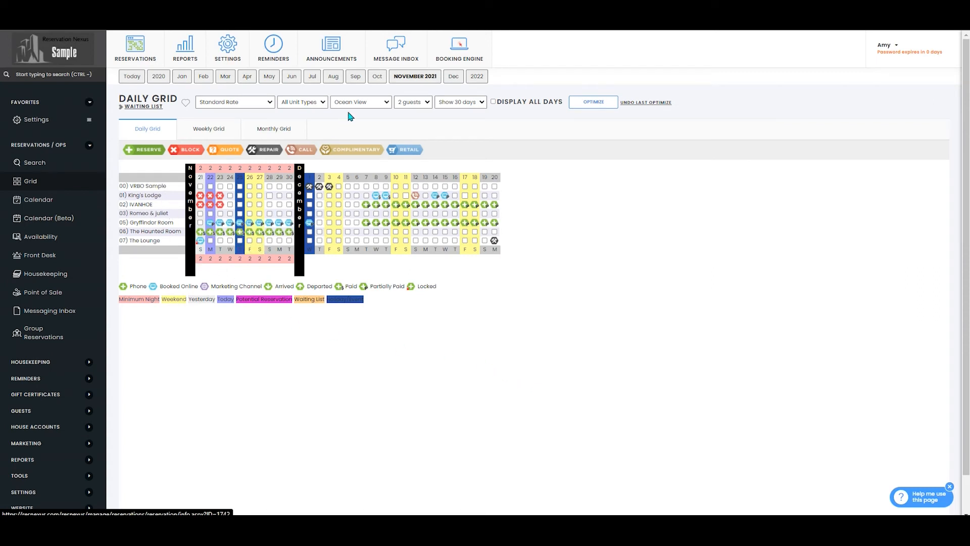
pyautogui.click(386, 106)
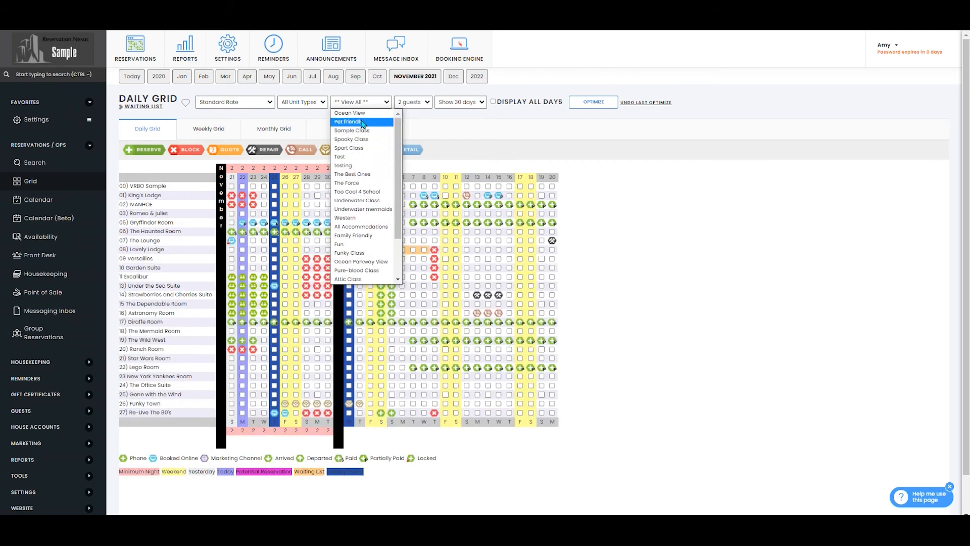
pyautogui.click(364, 114)
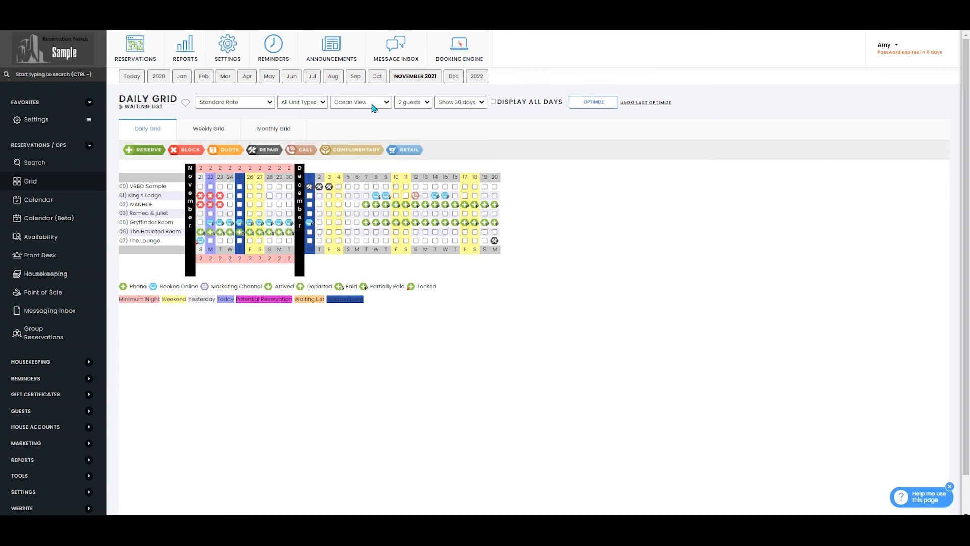
pyautogui.click(371, 107)
pyautogui.scroll(-5, 384, 223)
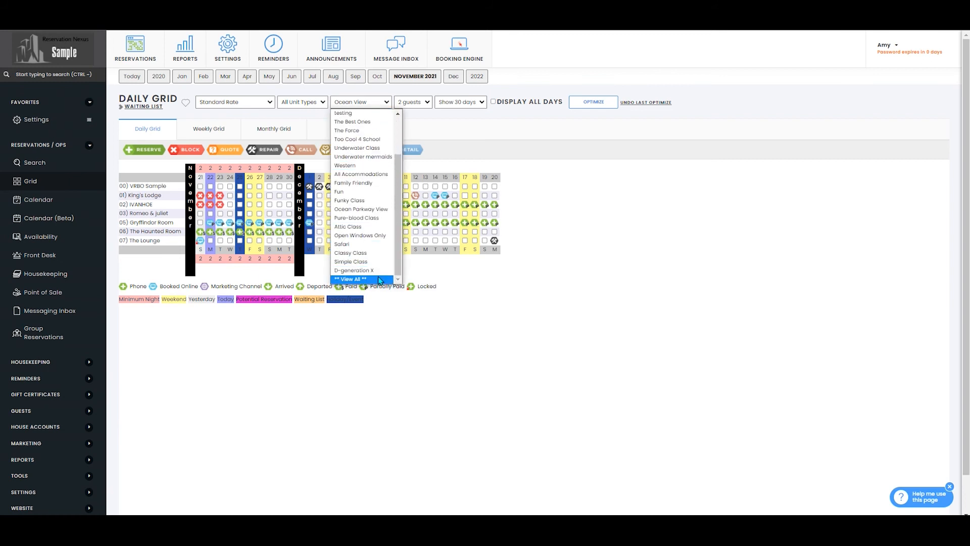